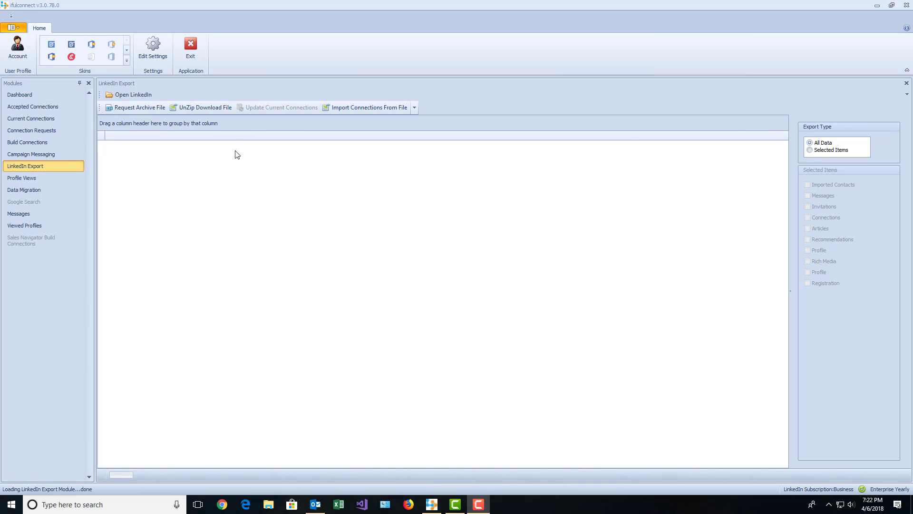
# - Open a LinkedIn session from the LinkedIn Export module, view its browser window, and return to the module
pyautogui.click(123, 94)
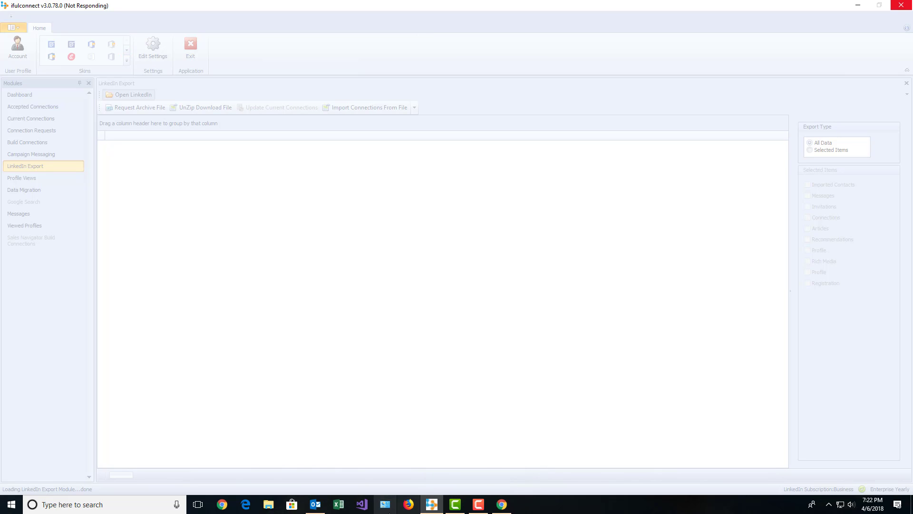
pyautogui.moveTo(431, 504)
pyautogui.click(501, 504)
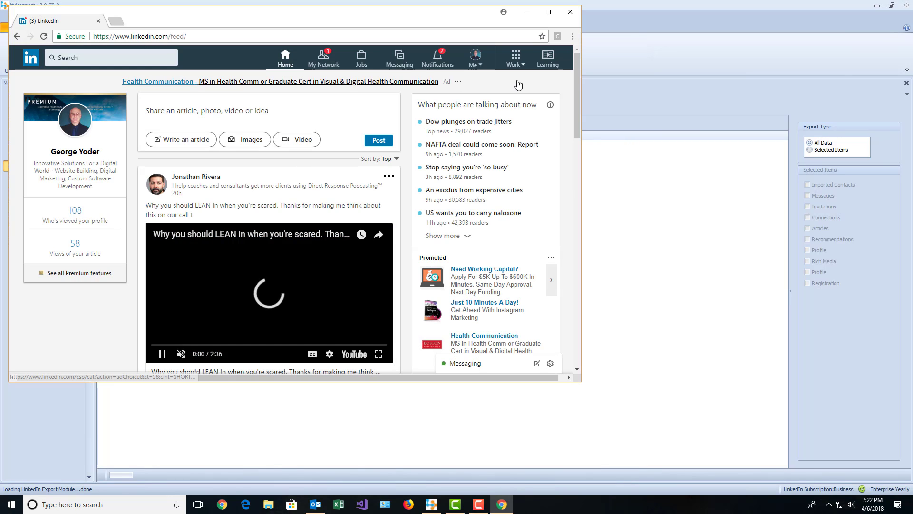
pyautogui.click(627, 26)
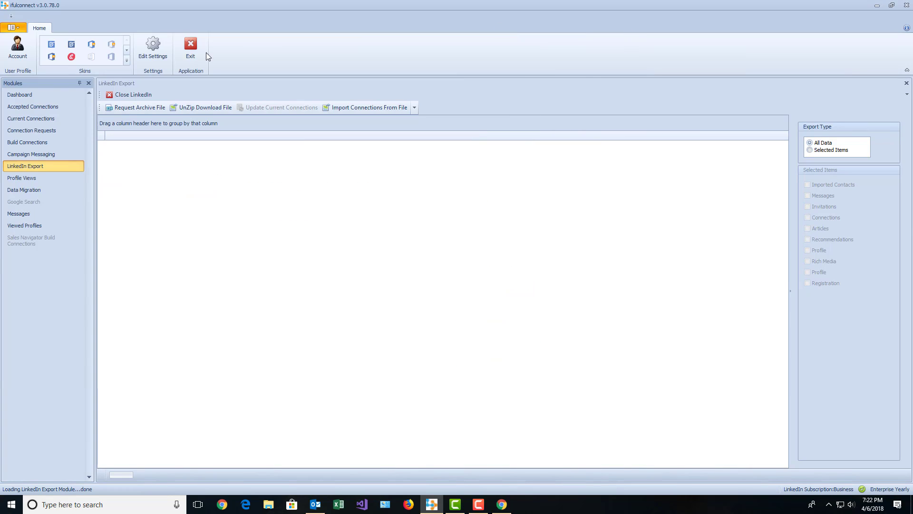
# - Resize the ifulconnect window so the LinkedIn browser stays visible behind it, and request the archive file for all data
pyautogui.click(892, 5)
pyautogui.moveTo(255, 37); pyautogui.dragTo(608, 15)
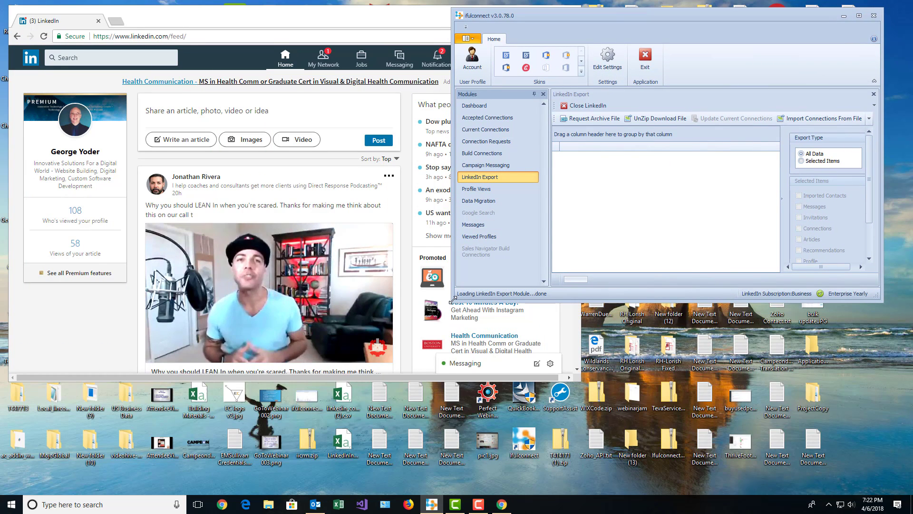
pyautogui.moveTo(451, 300); pyautogui.dragTo(280, 458)
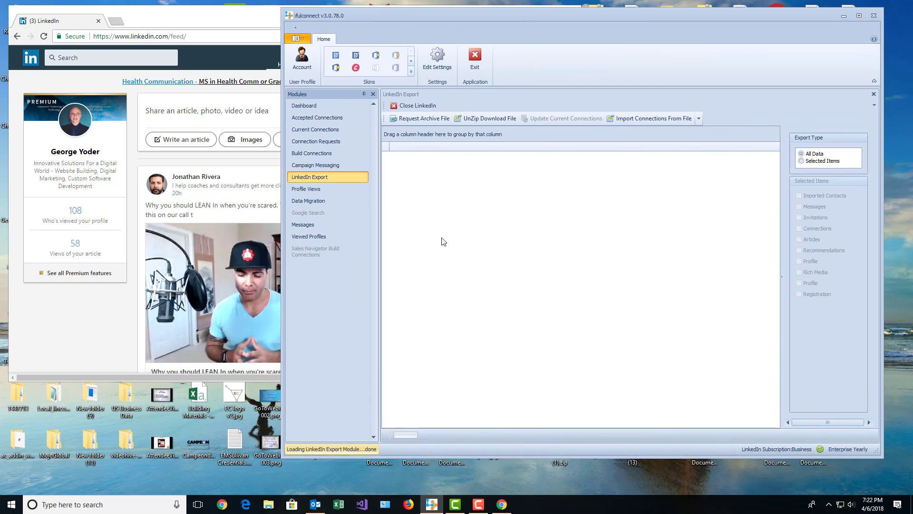
pyautogui.click(429, 119)
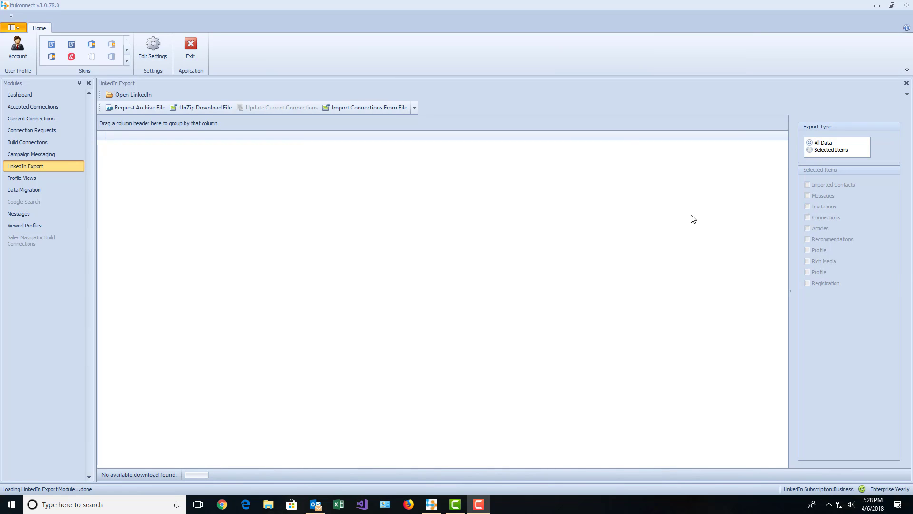
# - Reopen LinkedIn, arrange both windows side by side, and request the archive file again to download it
pyautogui.click(134, 97)
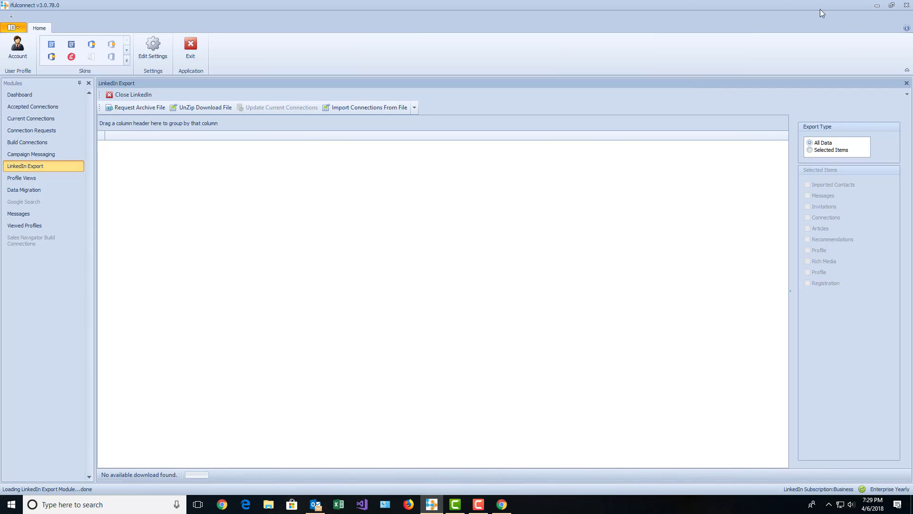
pyautogui.click(892, 5)
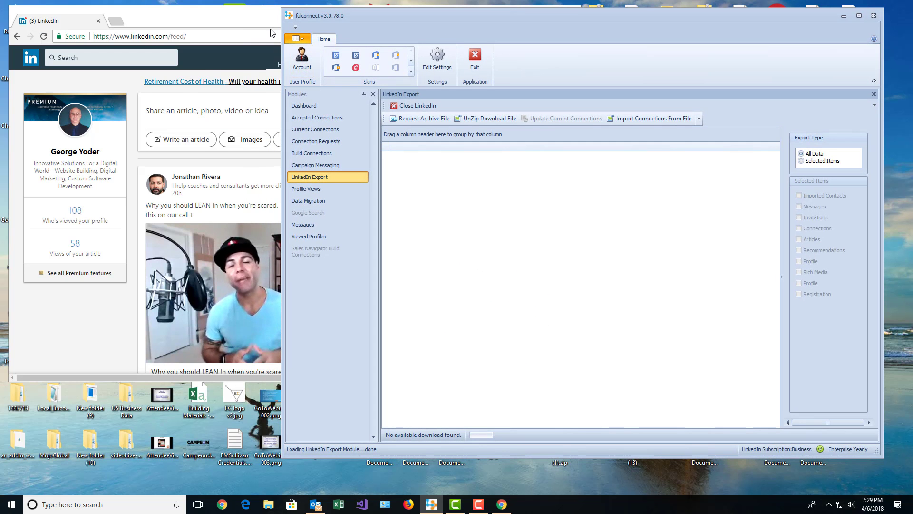
pyautogui.moveTo(281, 458); pyautogui.dragTo(235, 484)
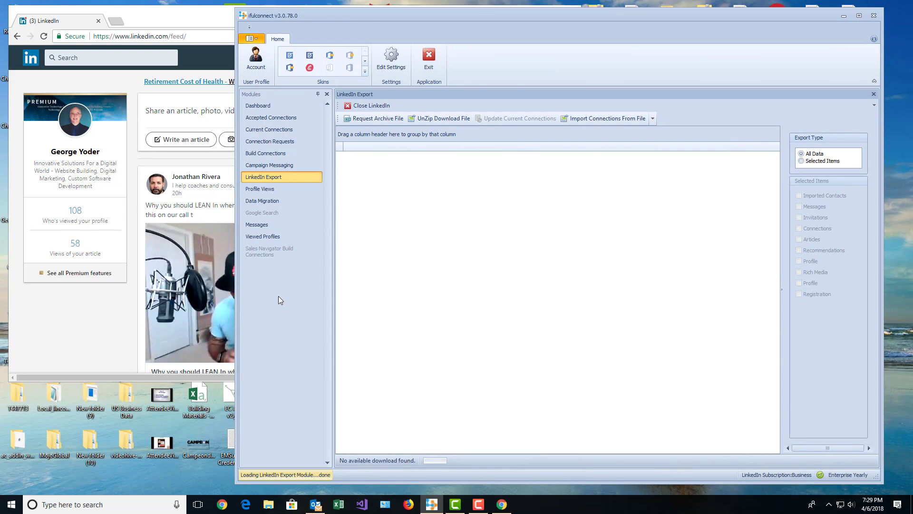
pyautogui.click(275, 176)
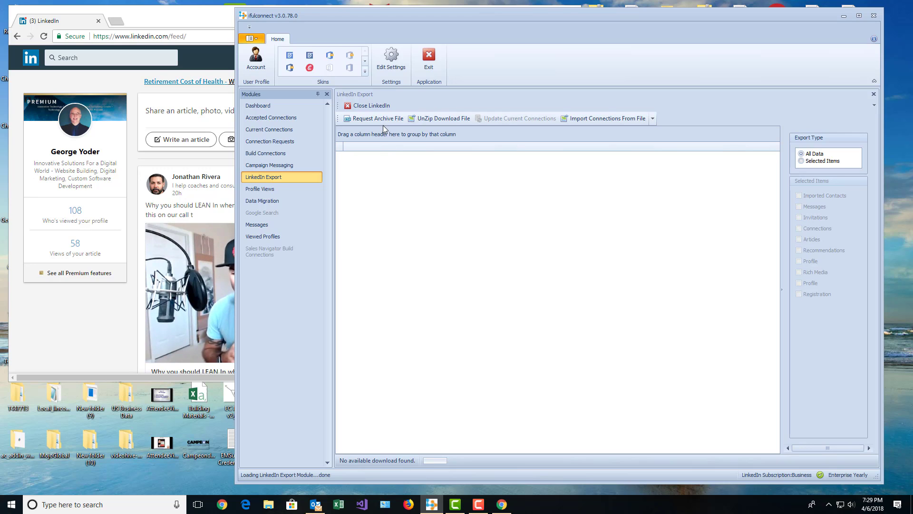
pyautogui.moveTo(235, 231); pyautogui.dragTo(385, 215)
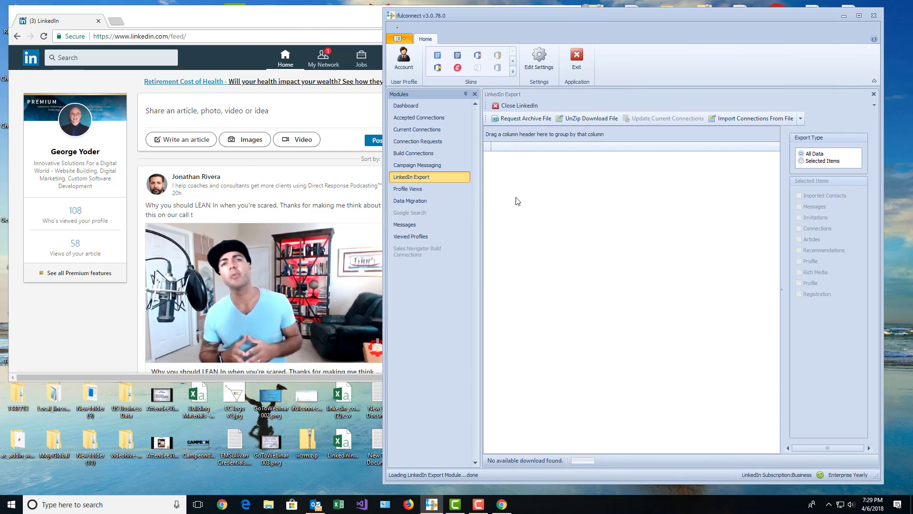
pyautogui.click(517, 119)
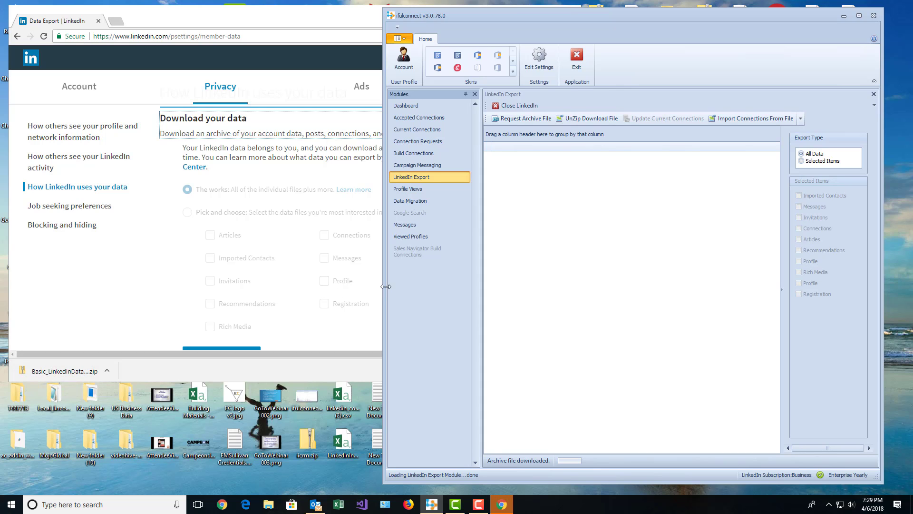
# - Widen the ifulconnect window and unzip the downloaded archive Basic_LinkedInDataExport_04-06-2018.zip
pyautogui.moveTo(385, 286); pyautogui.dragTo(125, 292)
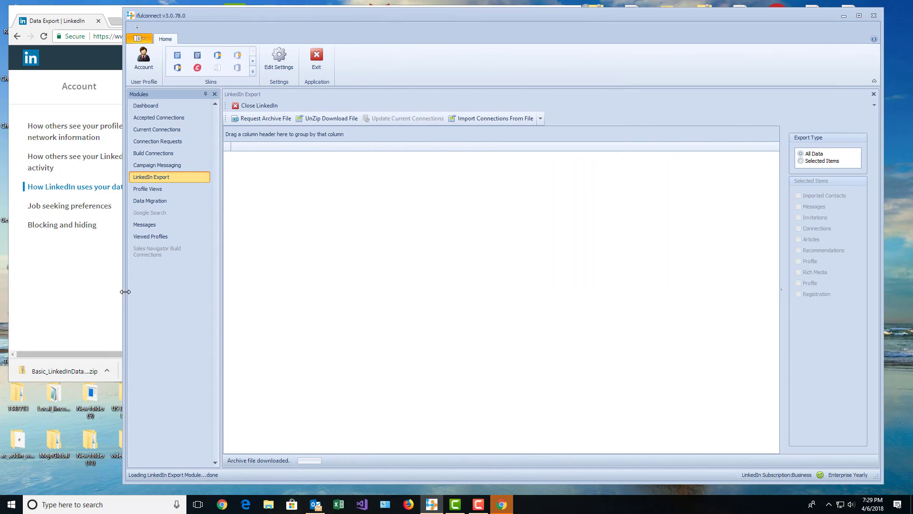
pyautogui.click(329, 121)
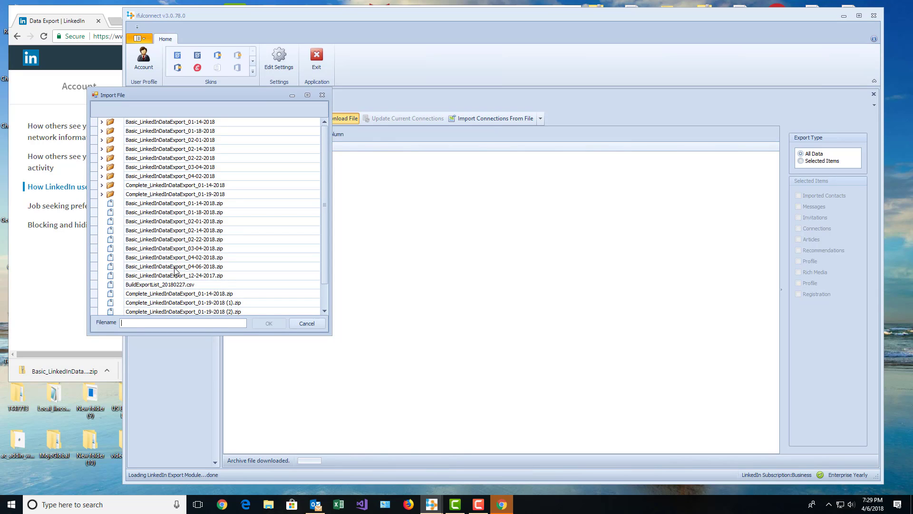
pyautogui.scroll(-1, 204, 280)
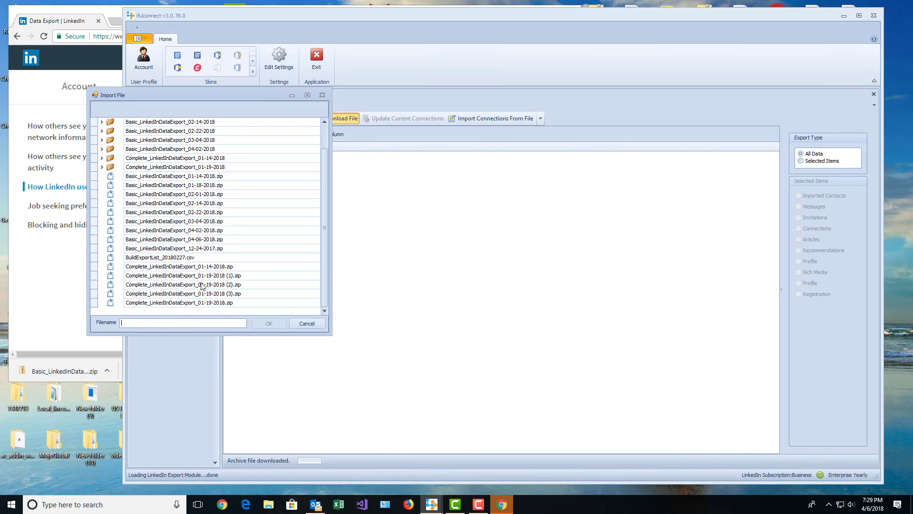
pyautogui.click(202, 240)
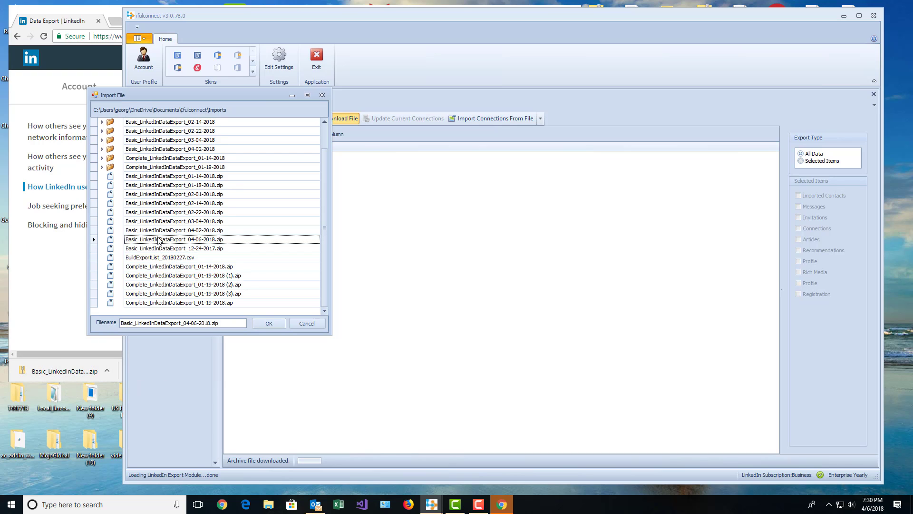
pyautogui.click(265, 323)
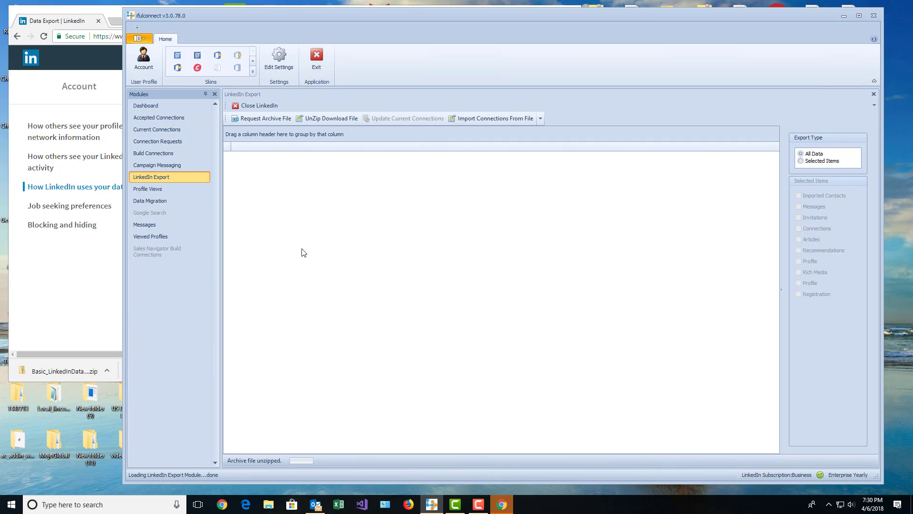
# - Import the connections from Connections.csv in the Basic_LinkedInDataExport_04-06-2018 folder
pyautogui.click(489, 119)
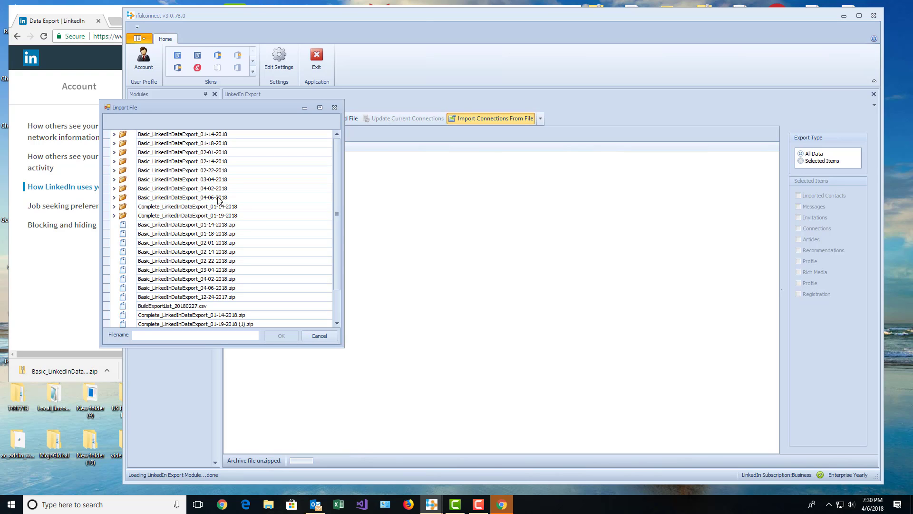
pyautogui.click(122, 199)
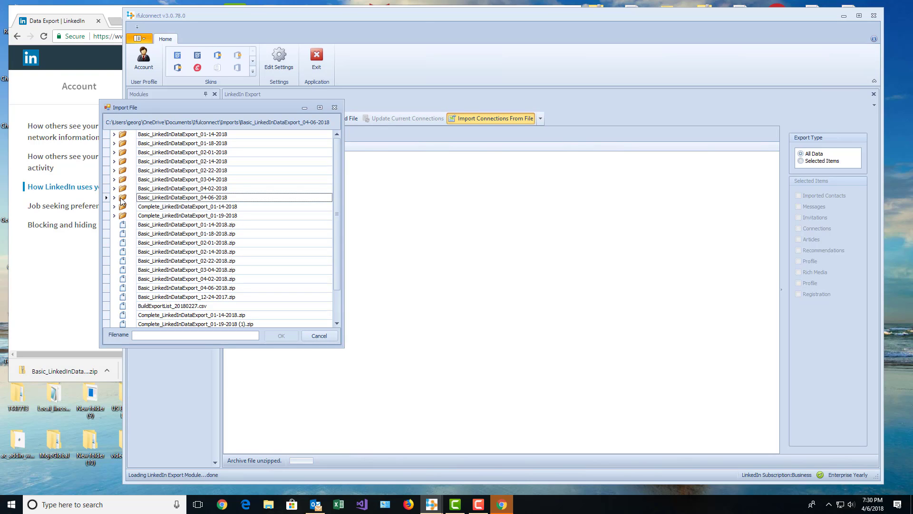
pyautogui.click(114, 198)
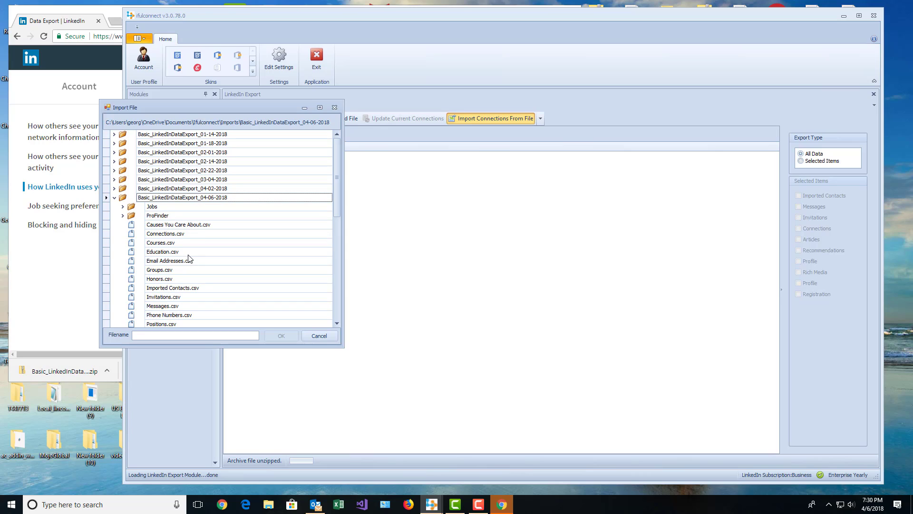
pyautogui.click(162, 234)
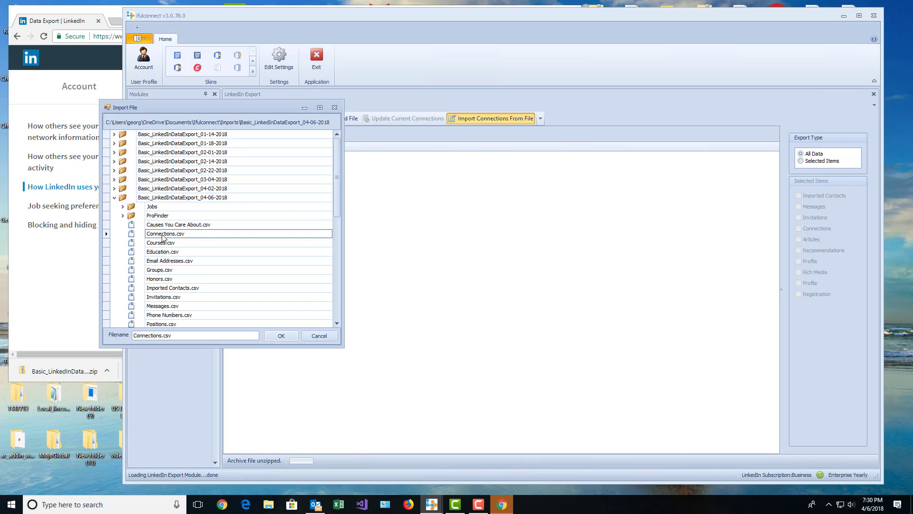
pyautogui.click(281, 335)
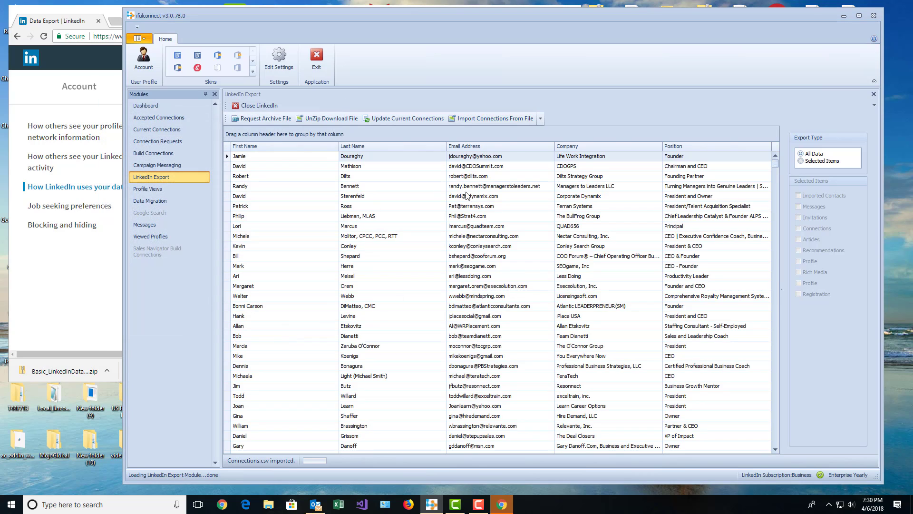
# - Review the imported connections through to the end of the list and update the current connections with them
pyautogui.scroll(-5, 463, 224)
pyautogui.scroll(-6, 462, 237)
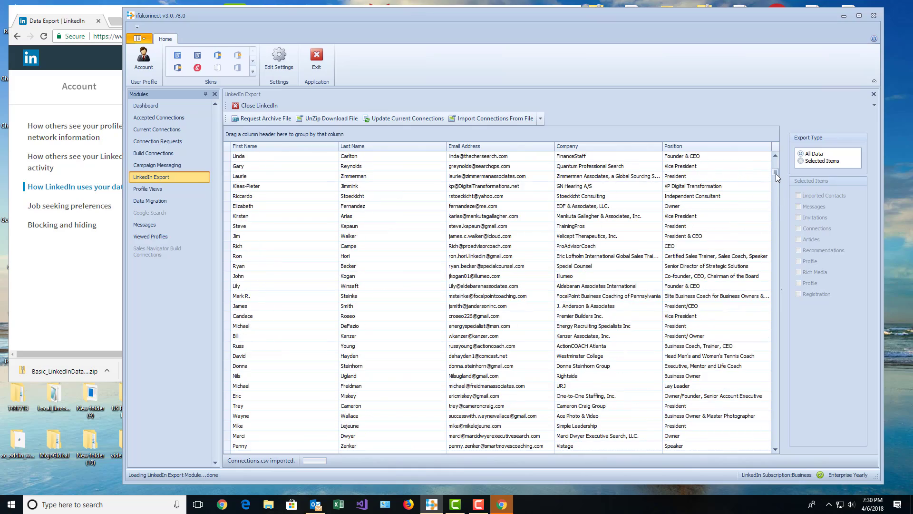
pyautogui.moveTo(775, 172); pyautogui.dragTo(772, 447)
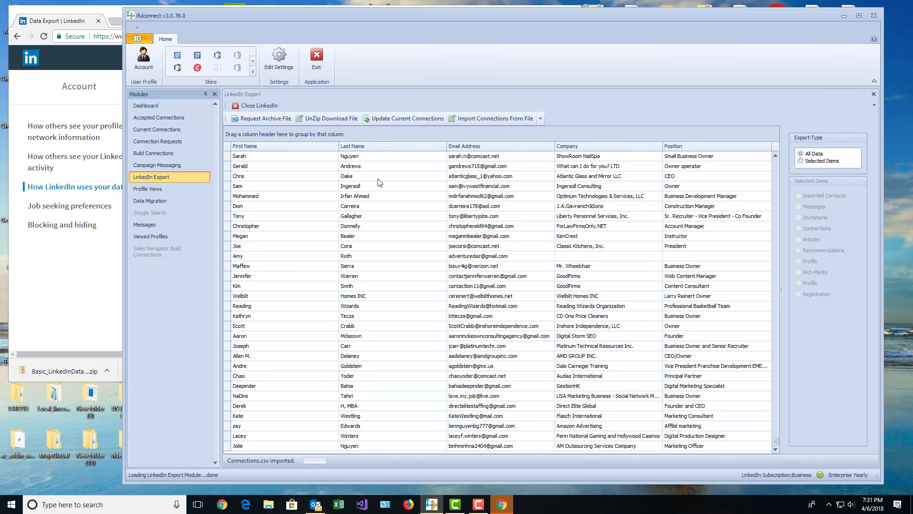
pyautogui.click(404, 119)
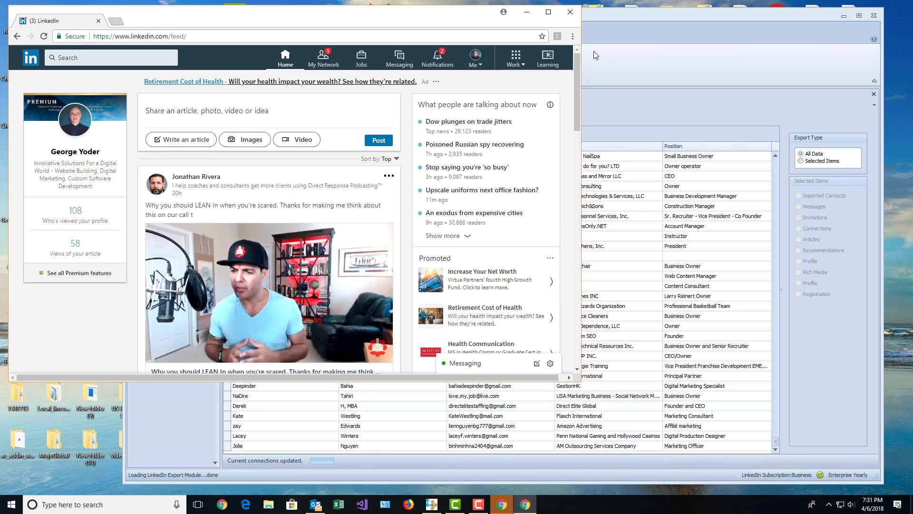
pyautogui.click(621, 51)
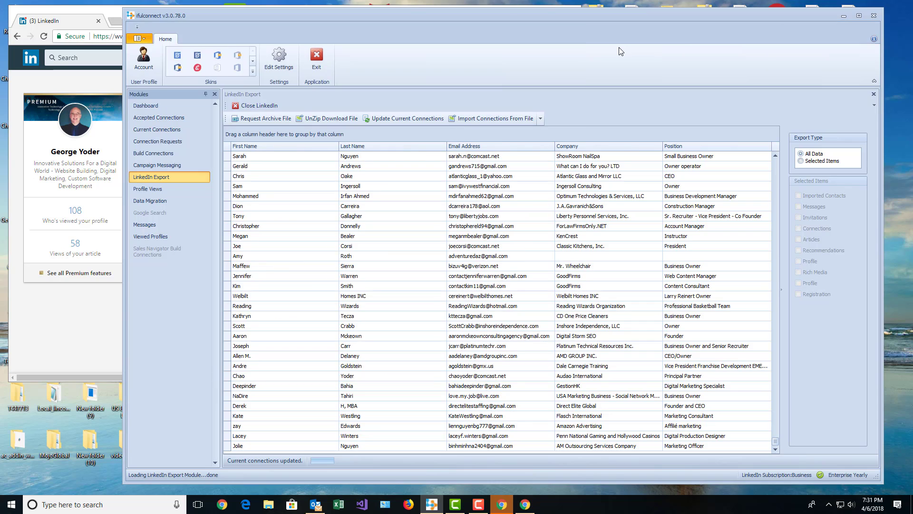
# - Open the Current Connections module and examine the created dates of the newest records at the end of the list
pyautogui.click(151, 132)
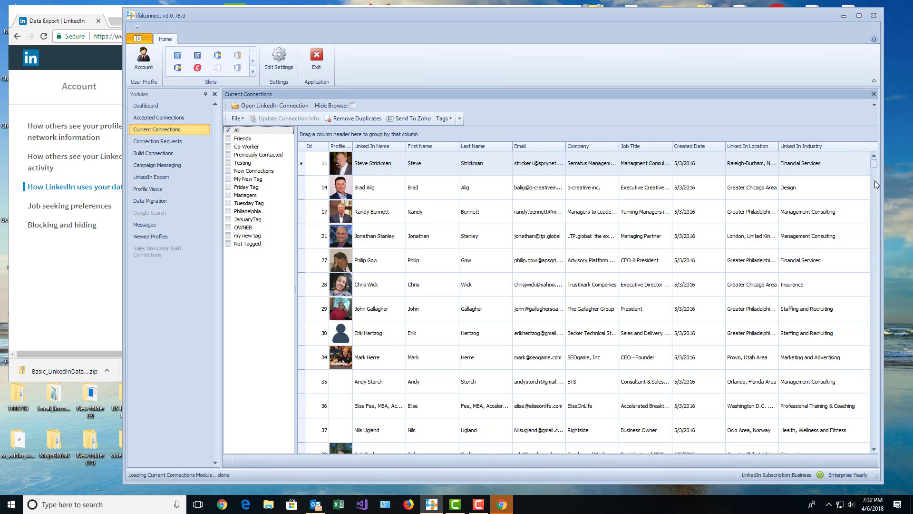
pyautogui.moveTo(873, 164); pyautogui.dragTo(872, 442)
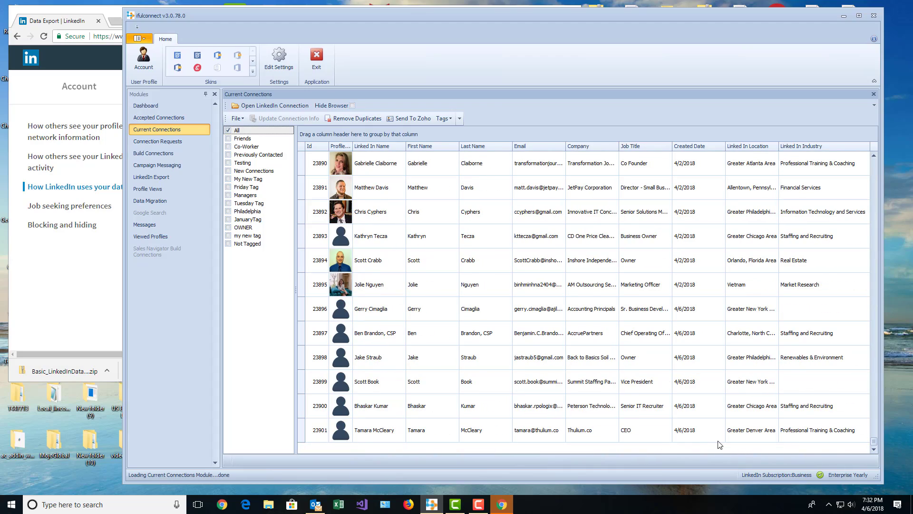
pyautogui.click(688, 434)
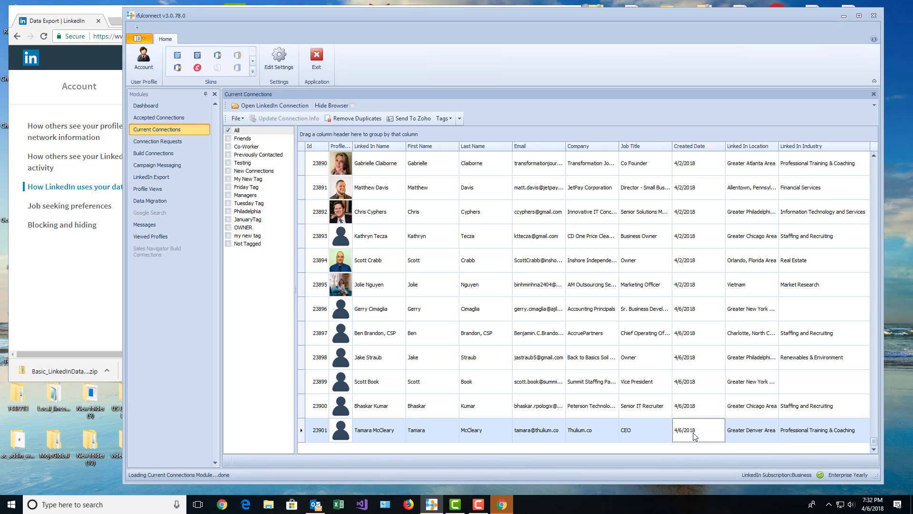
pyautogui.click(690, 409)
pyautogui.click(689, 382)
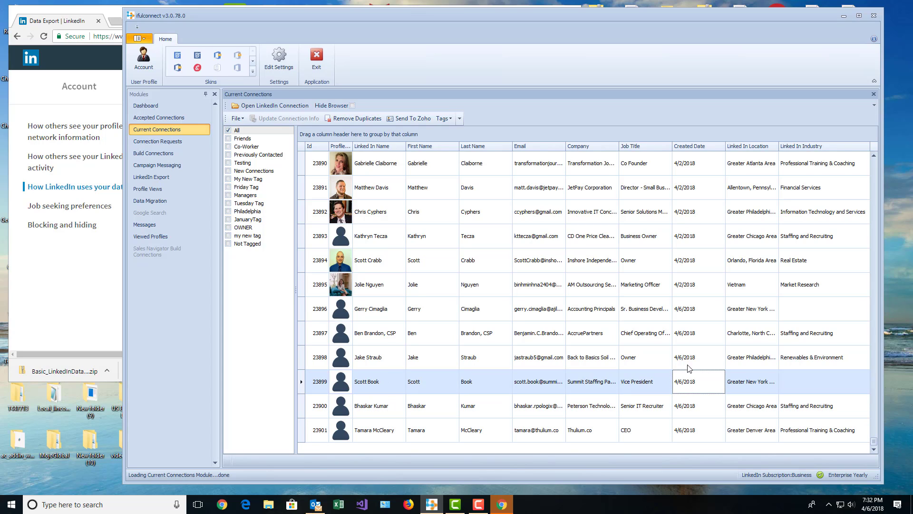
pyautogui.click(687, 354)
pyautogui.click(689, 336)
pyautogui.click(687, 312)
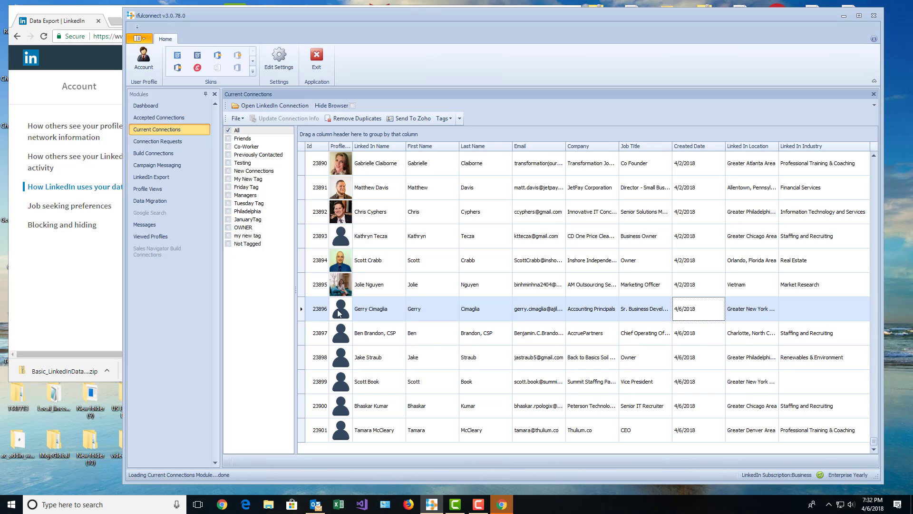
# - Highlight the group of connections created on 4/6/2018, and reduce the selection to the single record with Id 23899
pyautogui.moveTo(297, 310); pyautogui.dragTo(298, 434)
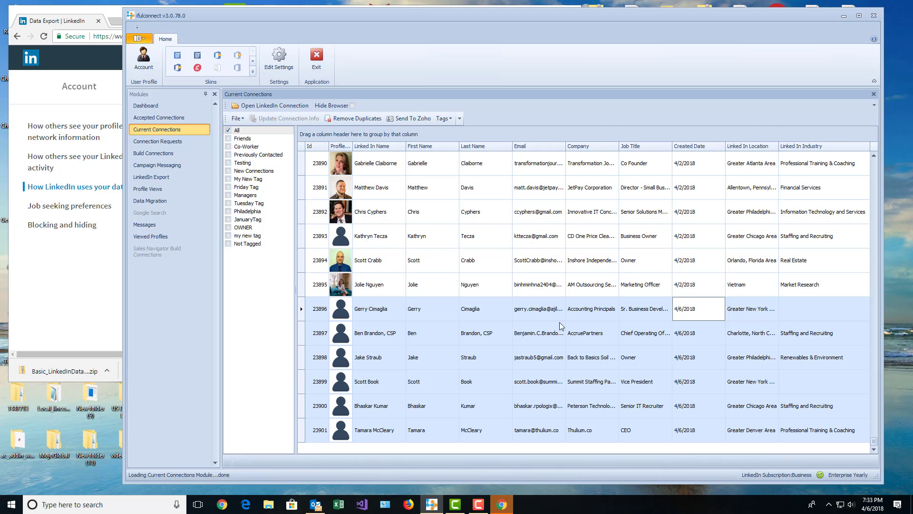
pyautogui.scroll(1, 638, 341)
pyautogui.scroll(-1, 639, 341)
pyautogui.click(301, 384)
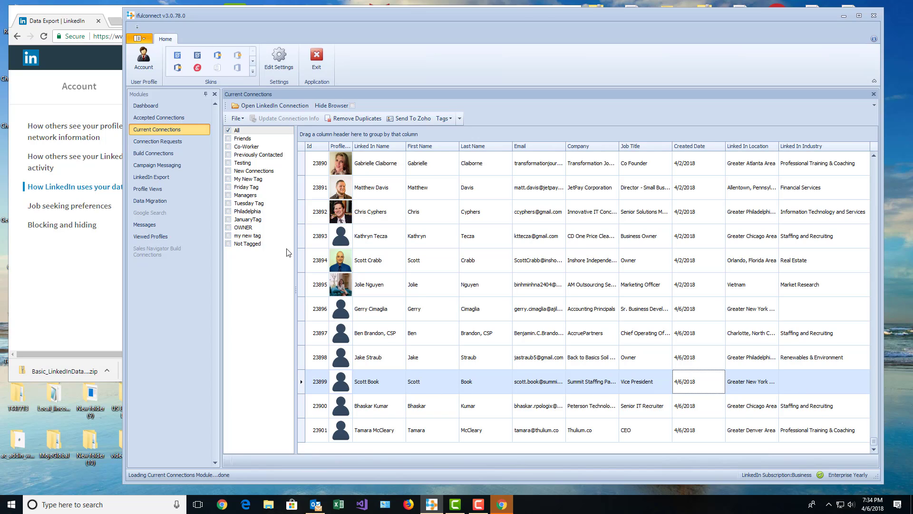
# - Open the LinkedIn connection from the Current Connections module and bring the connections list back to the front
pyautogui.click(269, 105)
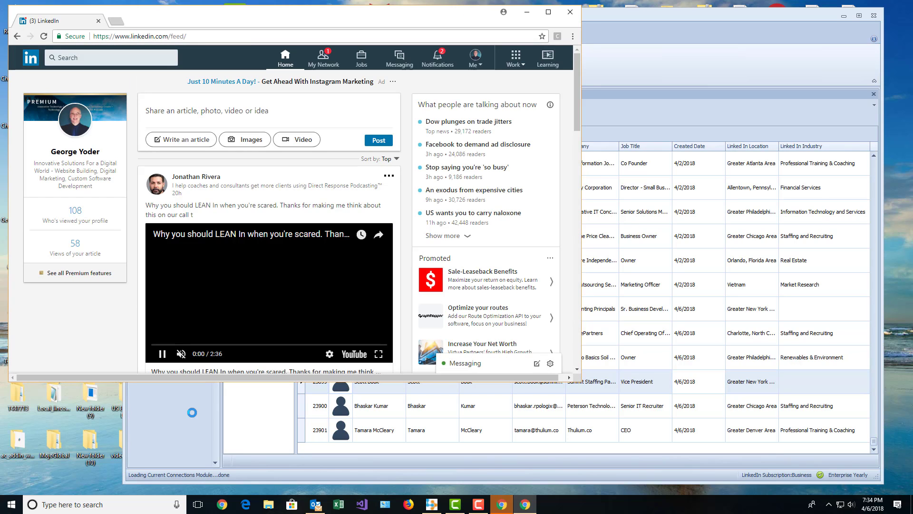
pyautogui.click(140, 439)
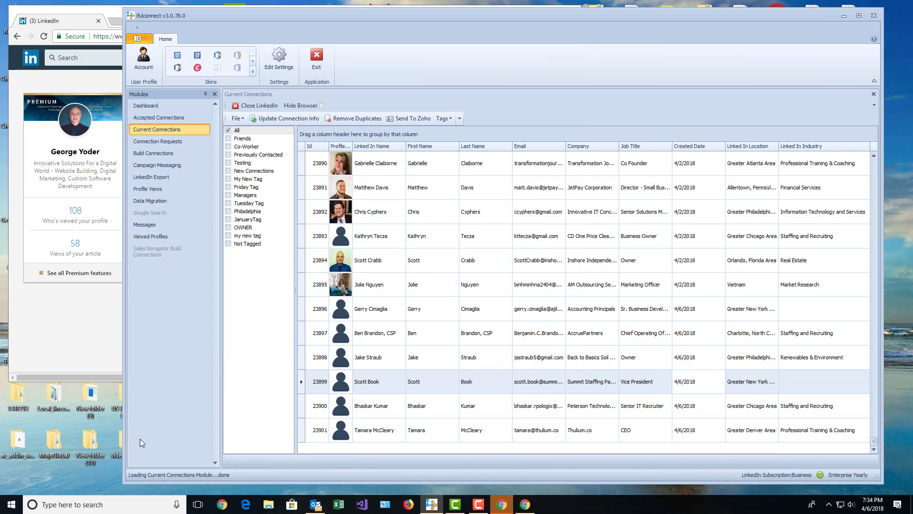
# - Narrow the connections window to uncover the LinkedIn browser, and update the connection info for the record with Id 23899
pyautogui.moveTo(123, 451); pyautogui.dragTo(263, 432)
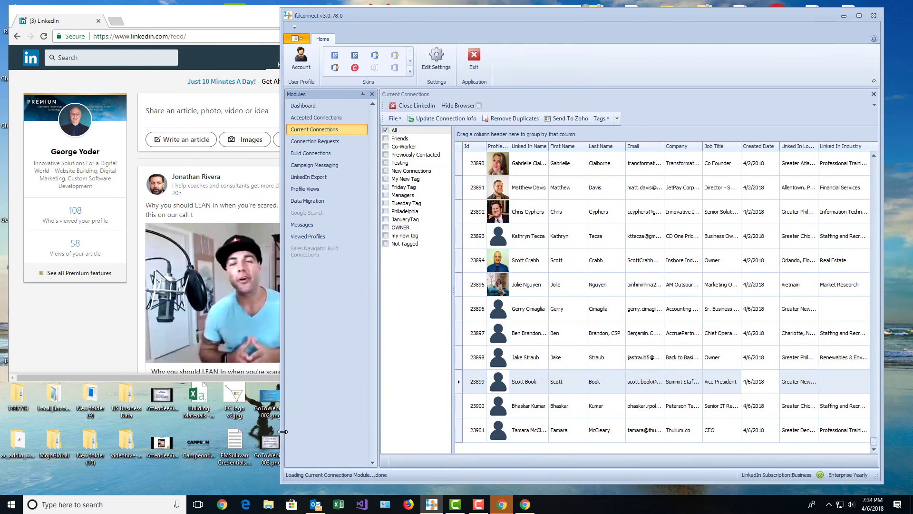
pyautogui.click(460, 382)
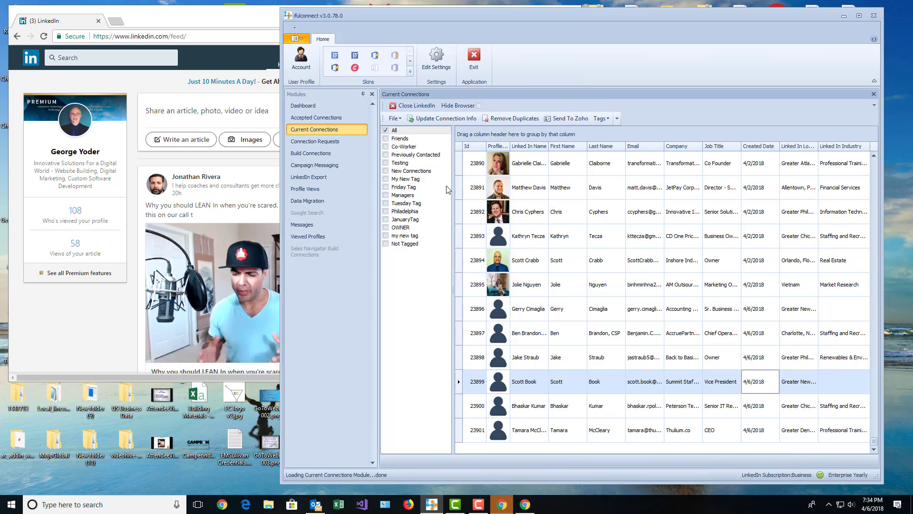
pyautogui.click(445, 118)
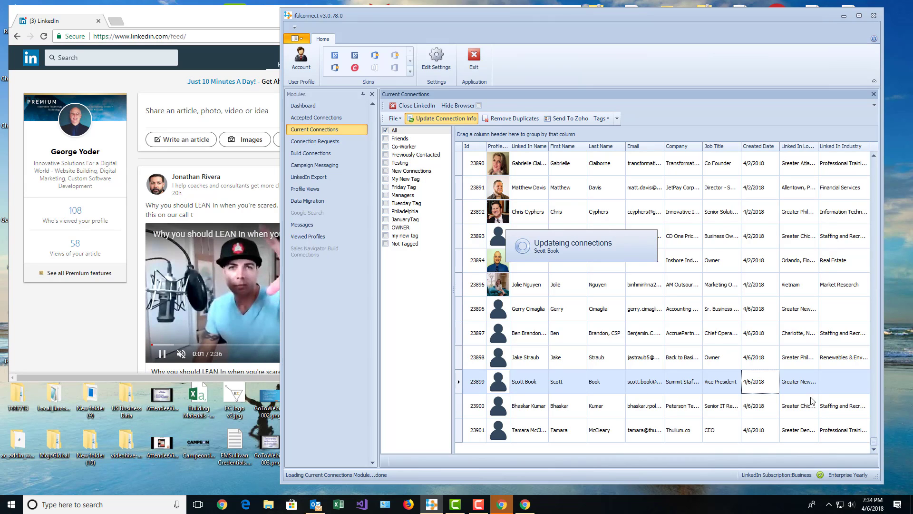
pyautogui.click(840, 386)
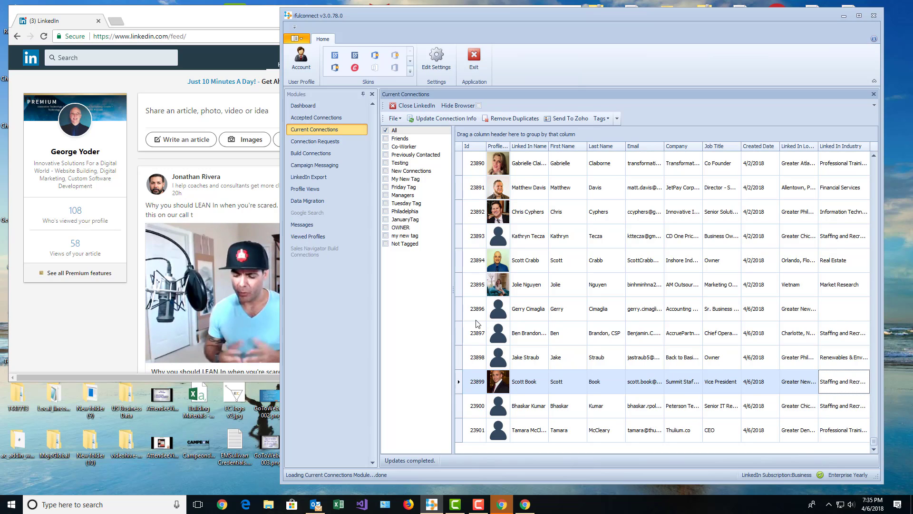
# - Update the connection info for the record with Id 23896, and widen the connections window again
pyautogui.click(459, 309)
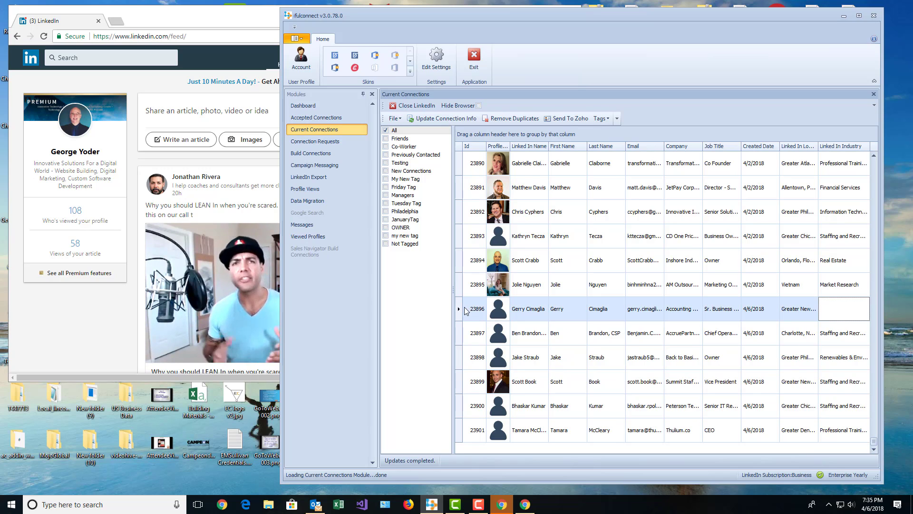
pyautogui.click(438, 119)
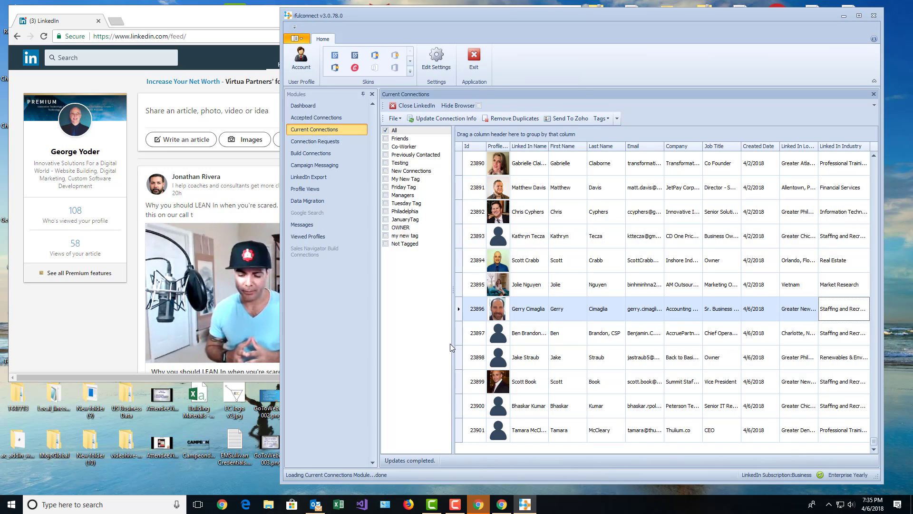
pyautogui.moveTo(281, 362); pyautogui.dragTo(206, 362)
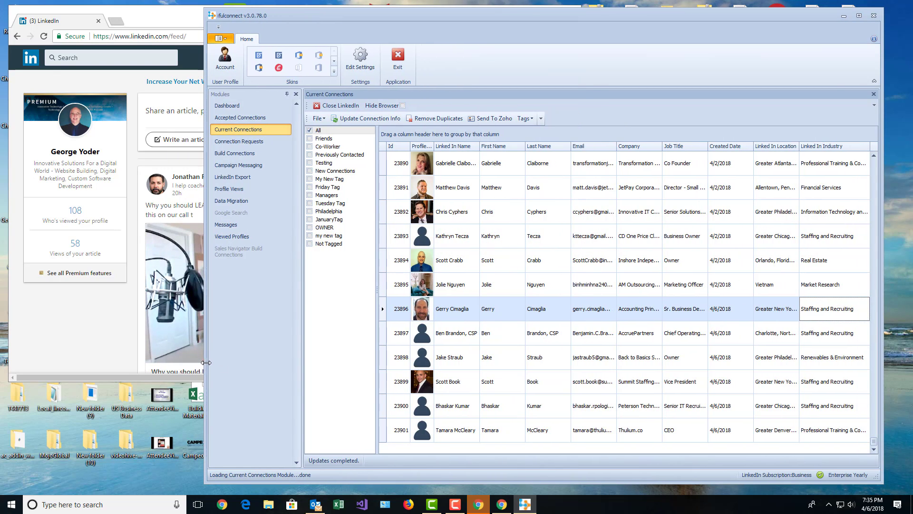
# - Select all the connections created on 4/6/2018, from Id 23896 through Id 23901, at the end of the list
pyautogui.scroll(1, 664, 307)
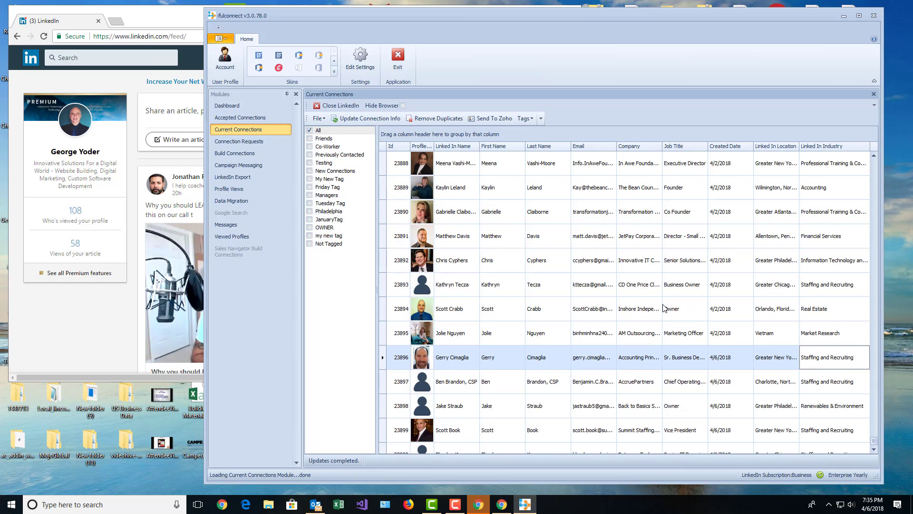
pyautogui.scroll(3, 665, 307)
pyautogui.scroll(-4, 665, 307)
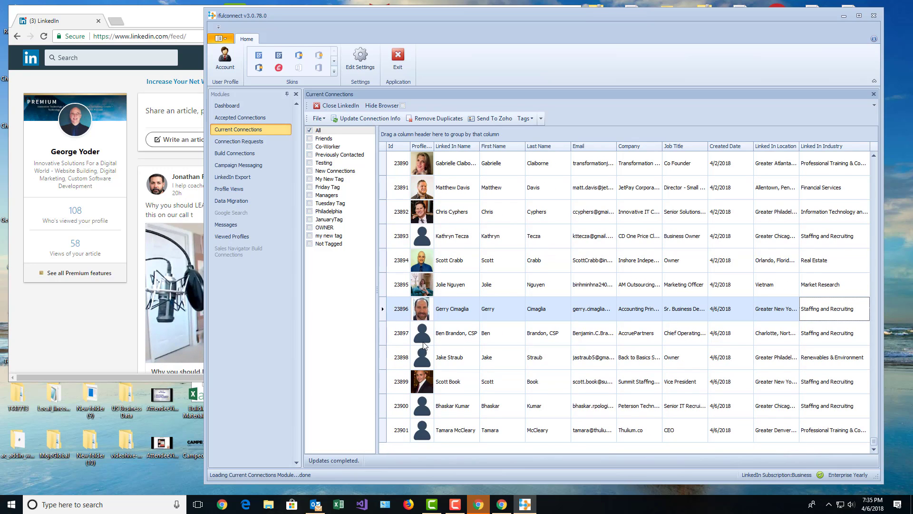
pyautogui.moveTo(384, 310); pyautogui.dragTo(381, 431)
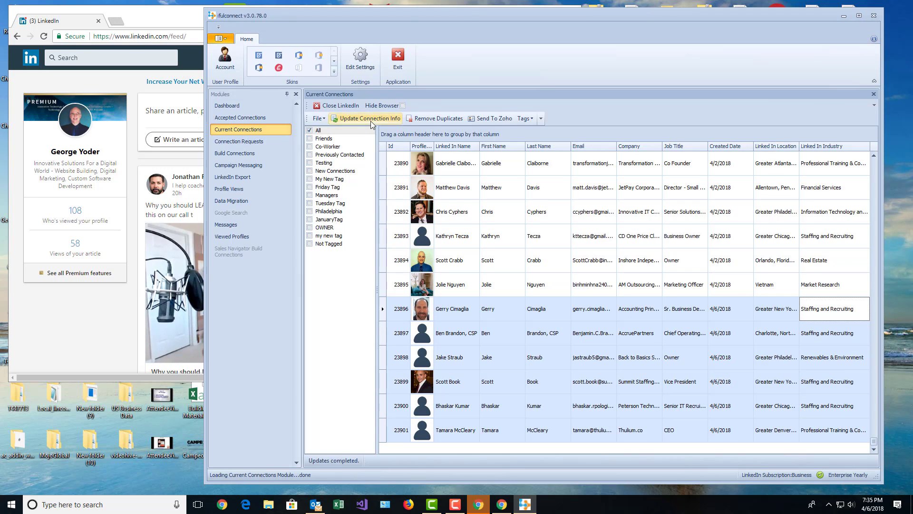